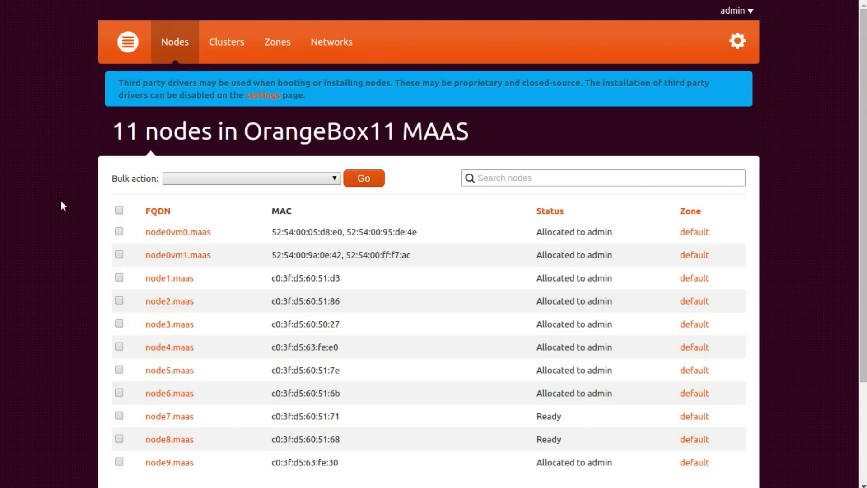
scroll(62, 203, down, 3)
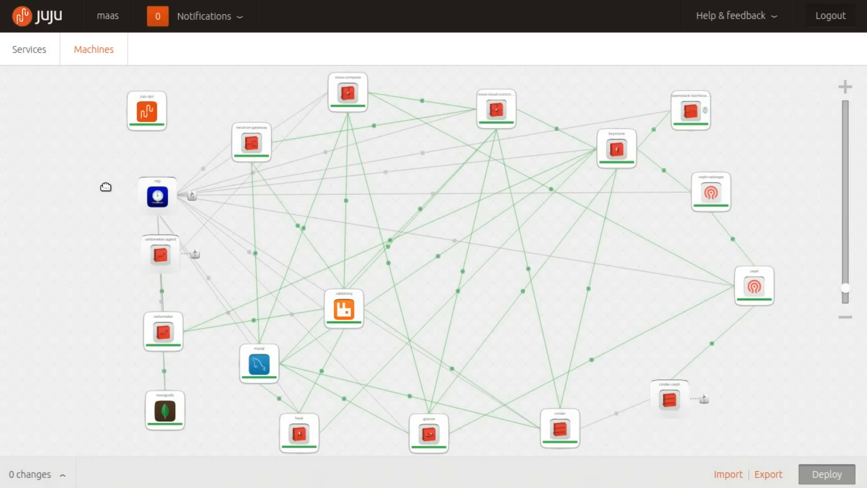
In the Juju GUI, reposition the neutron-gateway, nova-cloud-controller, keystone and ceph services on the canvas
drag(251, 142, 231, 118)
drag(497, 106, 514, 118)
mouse_move(612, 149)
mouse_down()
mouse_move(610, 140)
mouse_move(624, 162)
mouse_move(616, 161)
mouse_up()
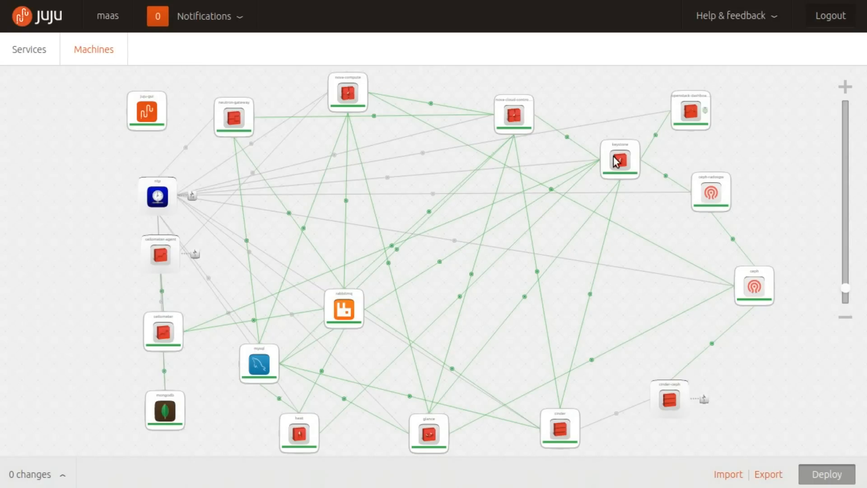
drag(616, 161, 604, 159)
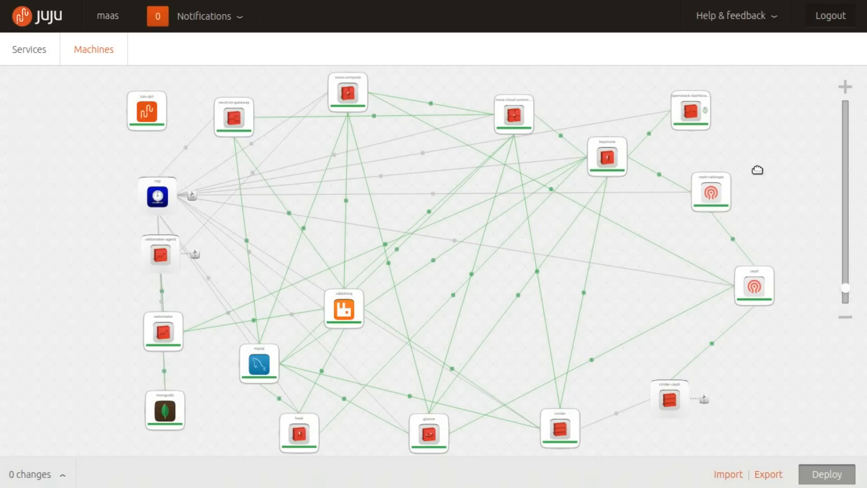
drag(760, 291, 691, 291)
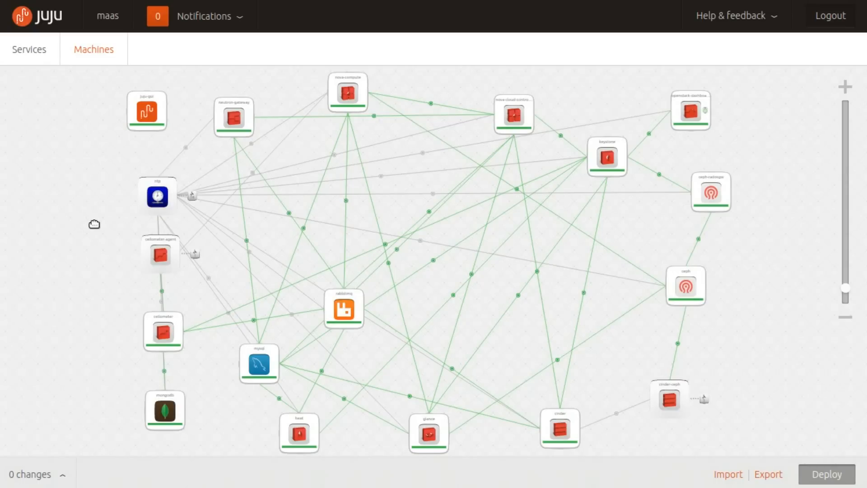
Switch to the machine view and look through the maas machines and the services placed on them
click(94, 53)
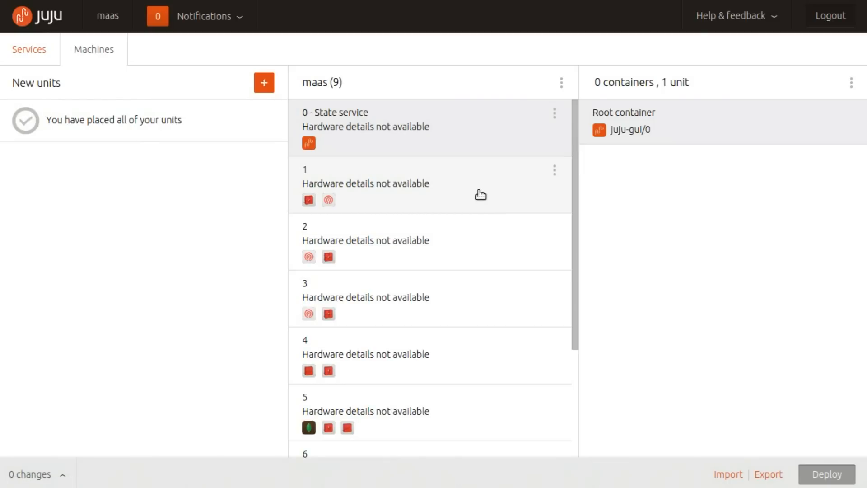
scroll(479, 195, down, 3)
scroll(481, 195, up, 3)
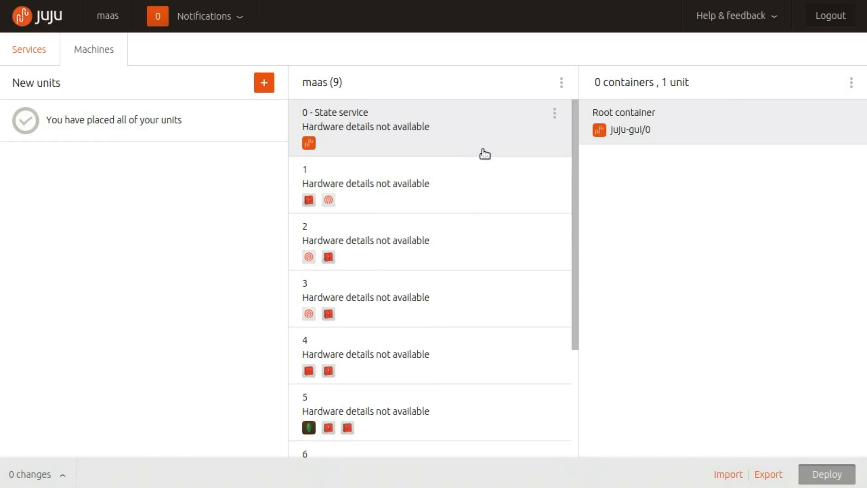
scroll(484, 154, down, 3)
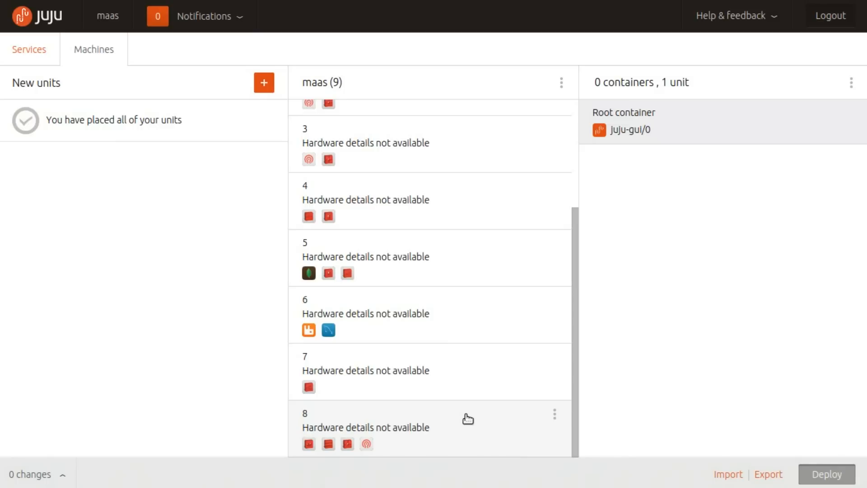
scroll(469, 413, up, 3)
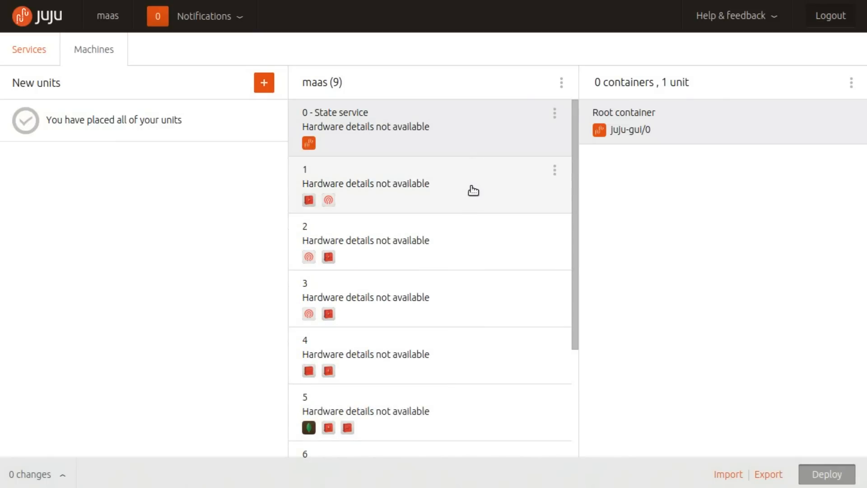
Add an LXC container to machine 3 and dismiss the notice about committing changes
click(465, 293)
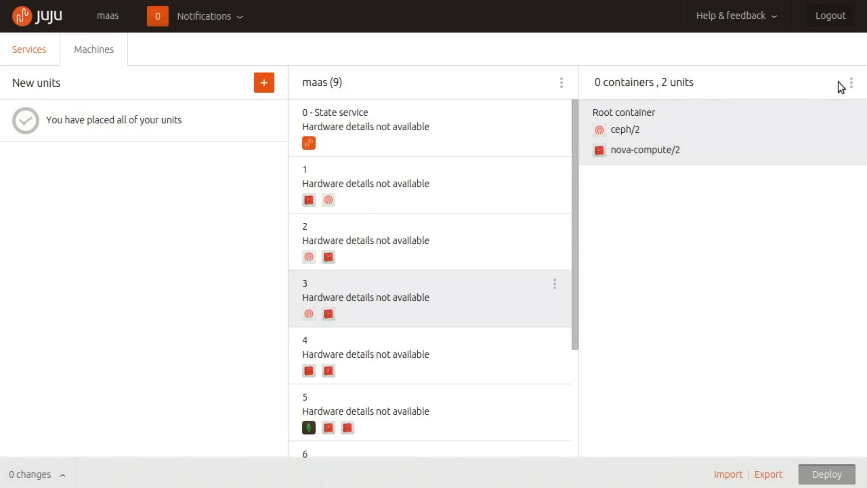
click(853, 83)
click(841, 105)
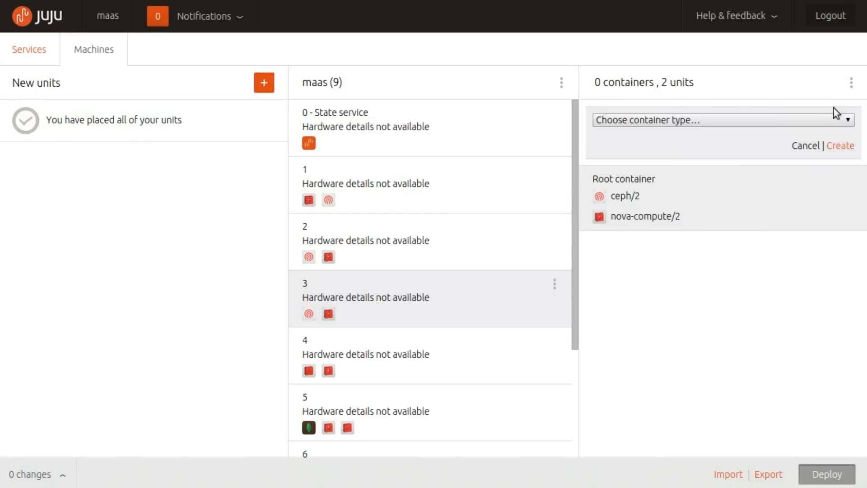
click(752, 121)
click(739, 143)
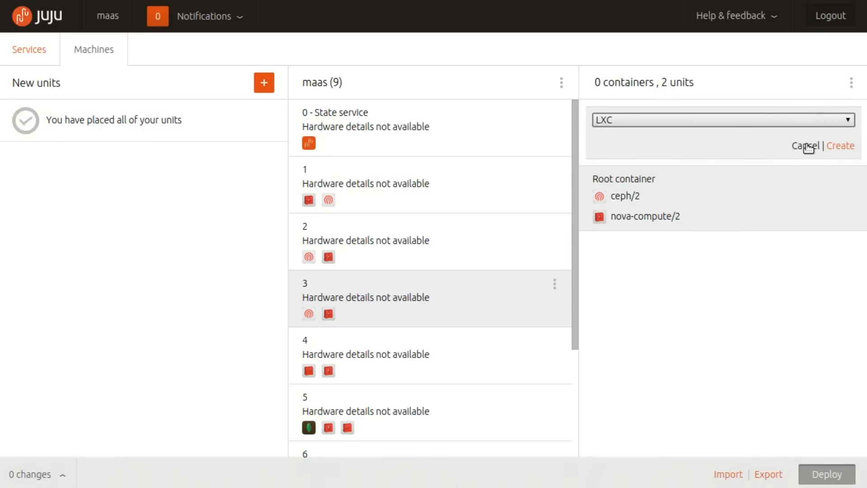
click(841, 146)
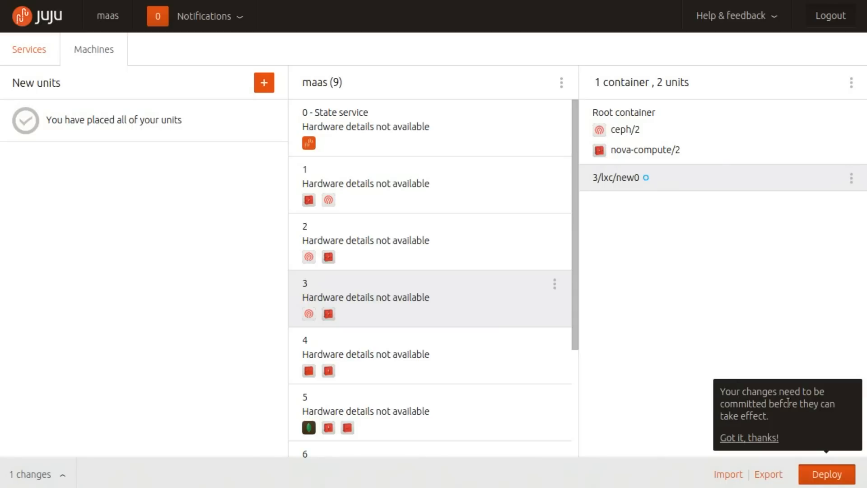
click(751, 437)
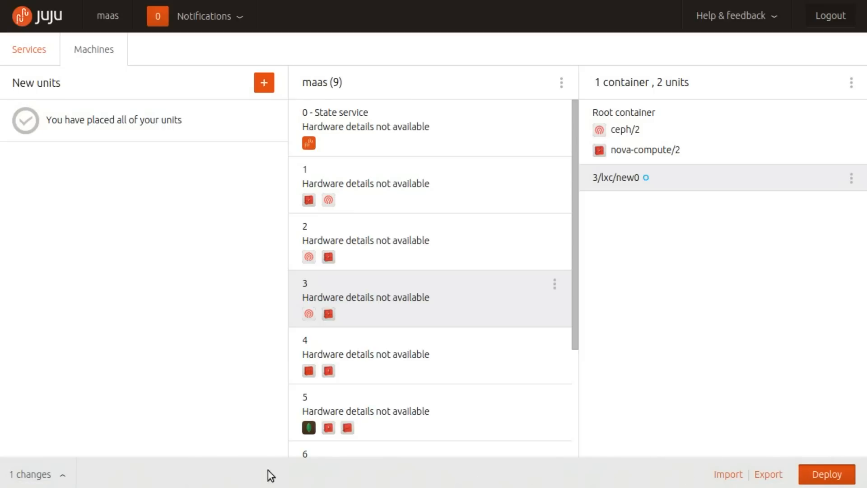
Review the pending change log, close it, and remove the uncommitted LXC container from machine 3
click(56, 474)
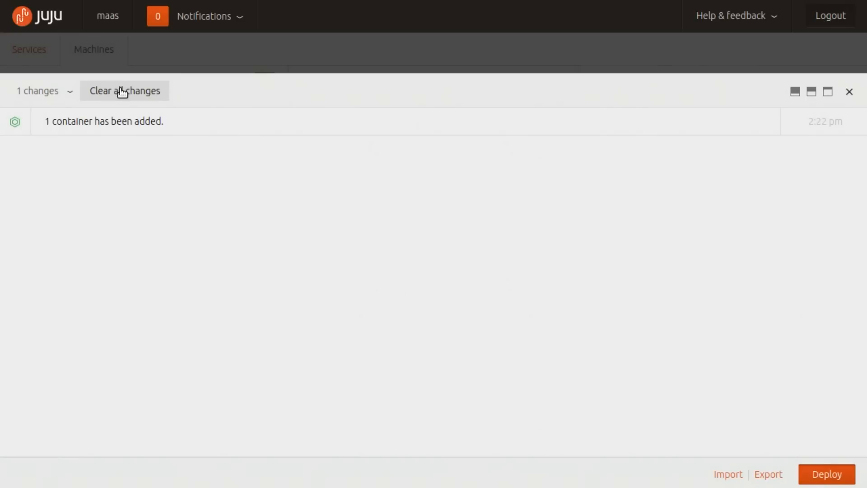
click(849, 93)
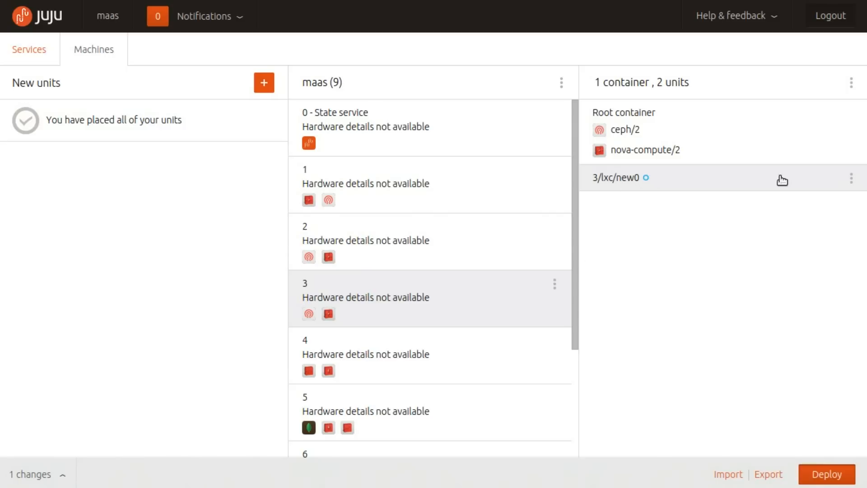
click(843, 203)
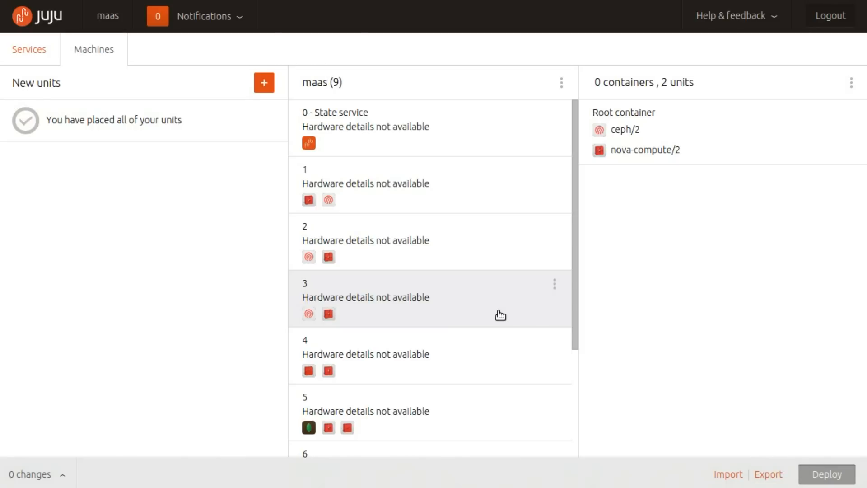
Add 2 new units of the nova-compute service
scroll(495, 310, down, 3)
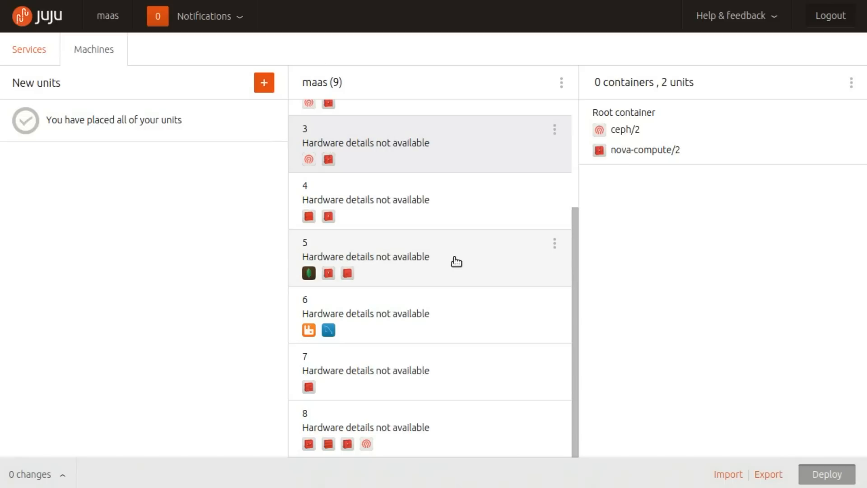
click(263, 84)
scroll(141, 363, down, 5)
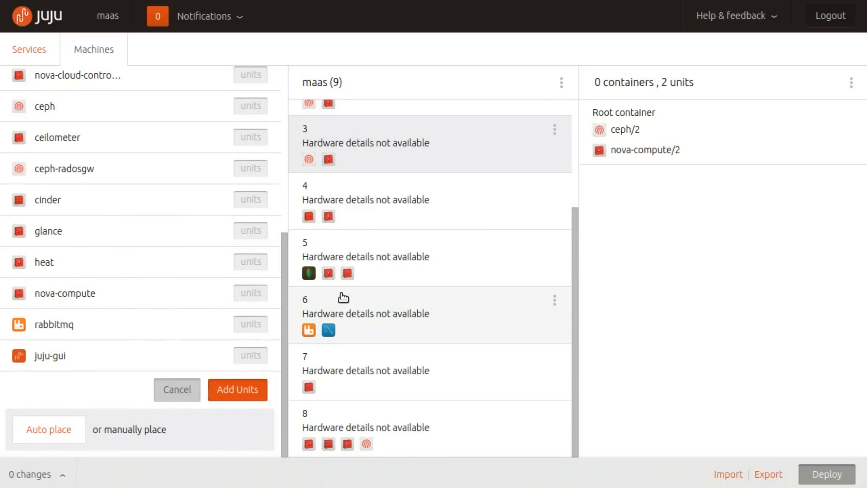
click(247, 295)
text(2)
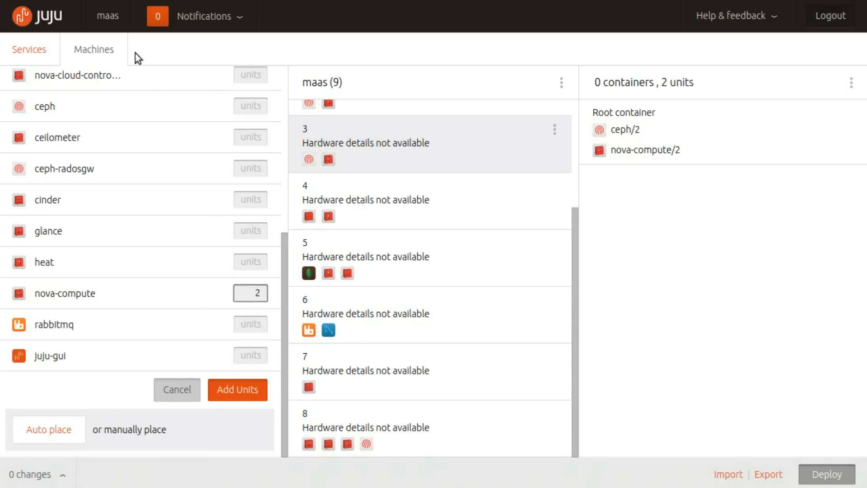
click(231, 388)
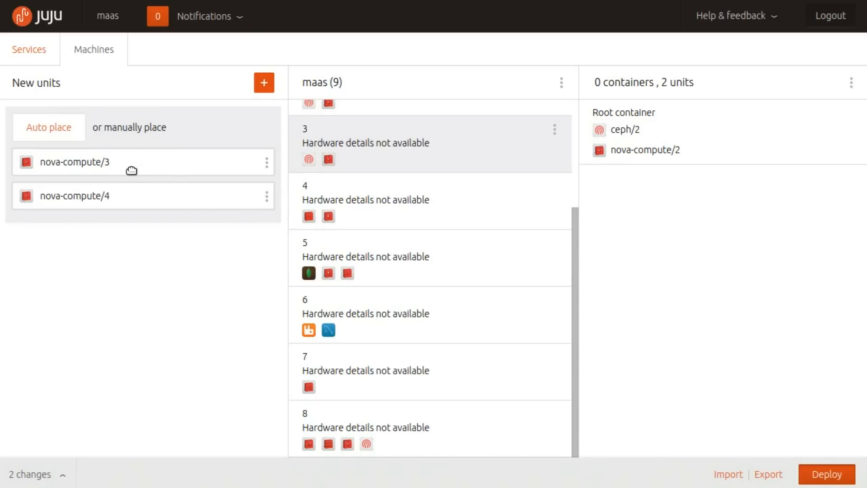
Place the nova-compute/3 unit on a newly created machine, leaving all hardware constraints blank
drag(116, 164, 405, 70)
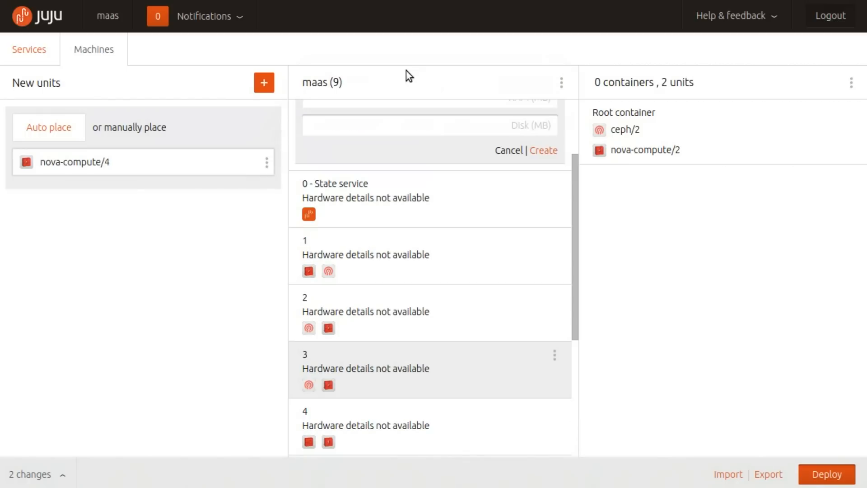
scroll(418, 120, up, 3)
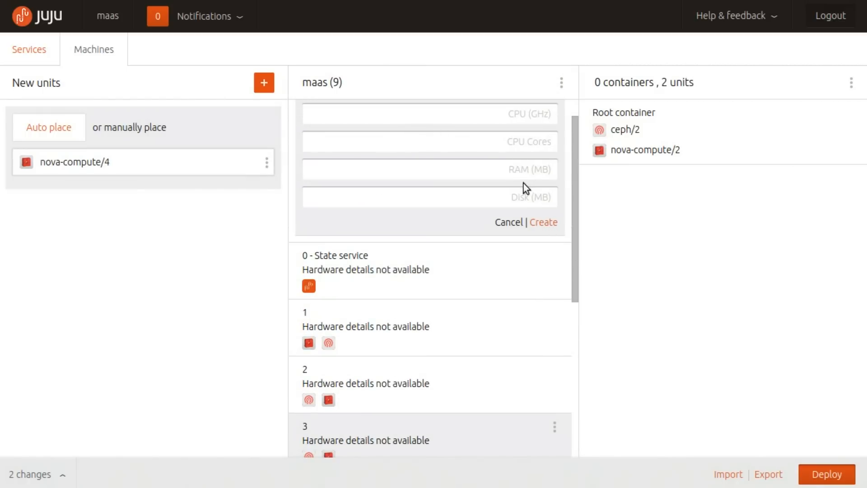
scroll(523, 188, up, 1)
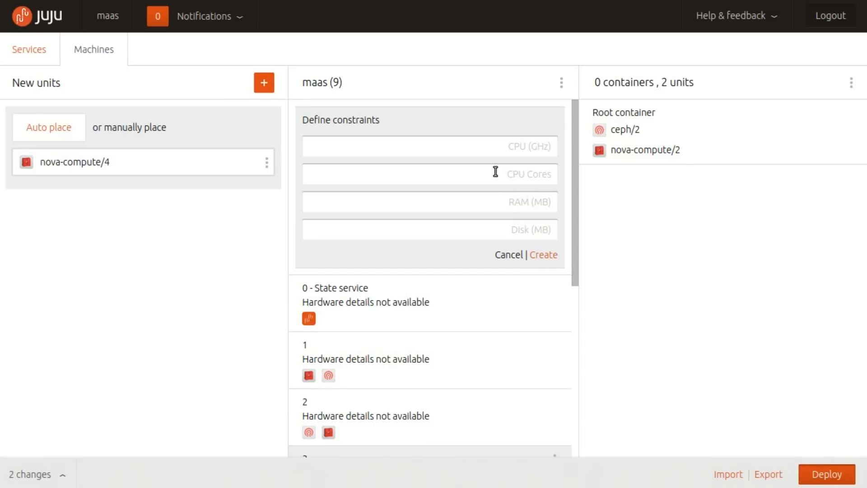
click(500, 145)
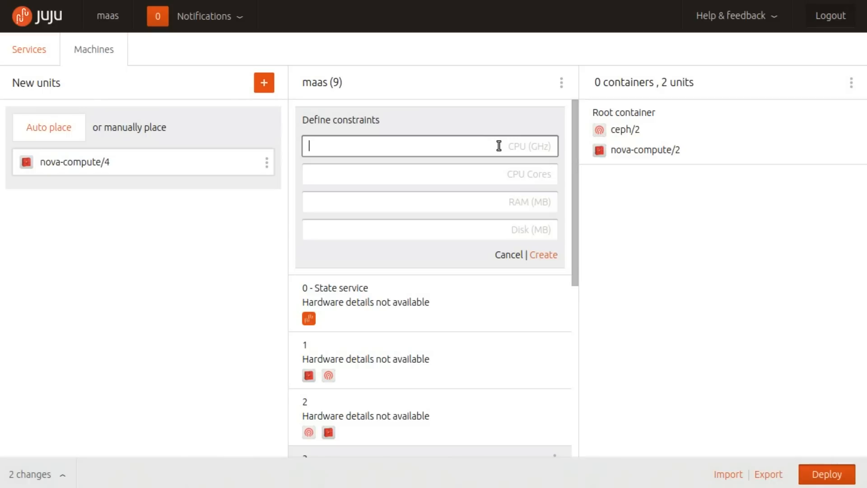
click(544, 258)
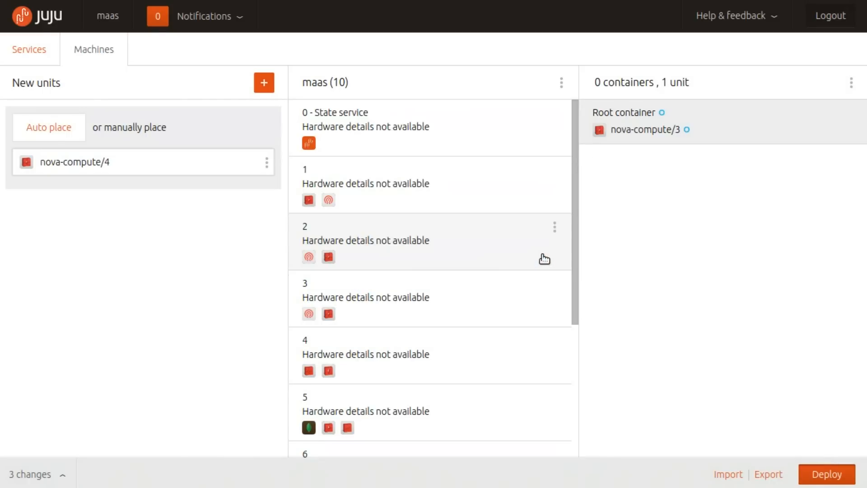
scroll(444, 285, down, 5)
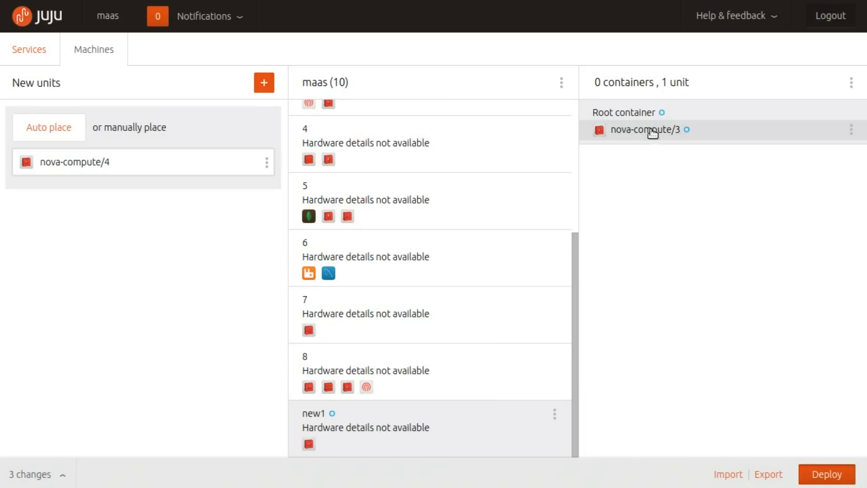
Remove the unplaced nova-compute/4 unit, and deploy the remaining unit and machine changes
click(267, 163)
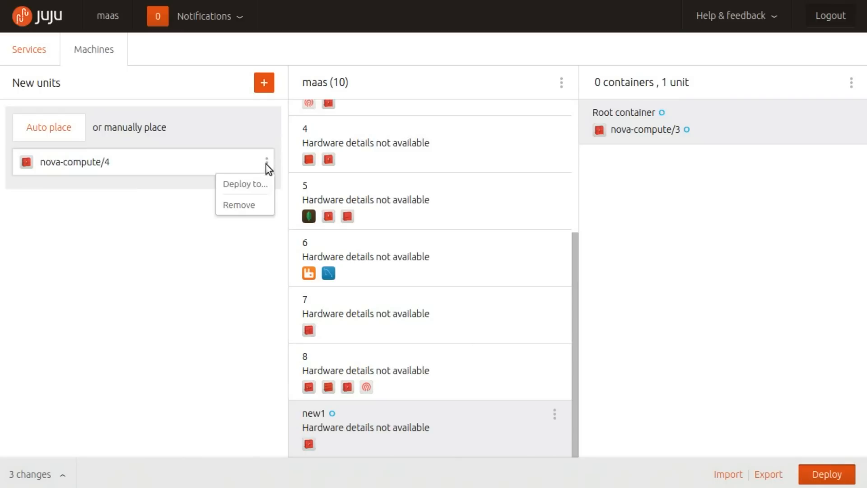
click(251, 209)
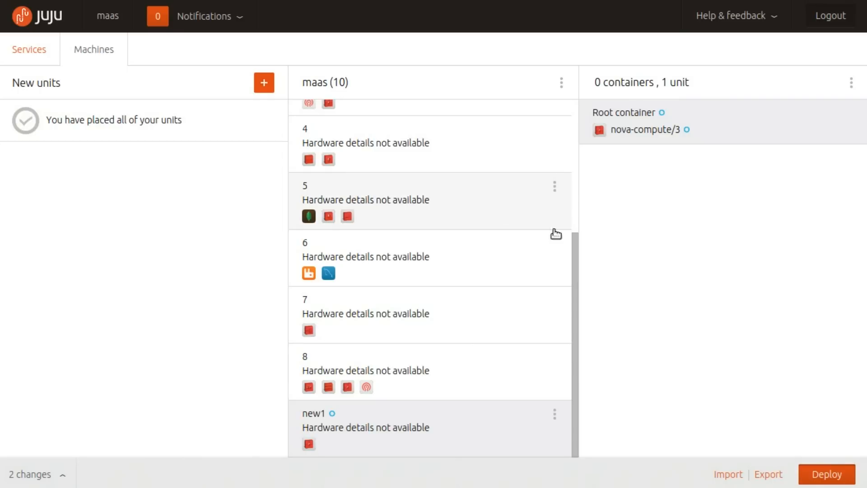
click(829, 475)
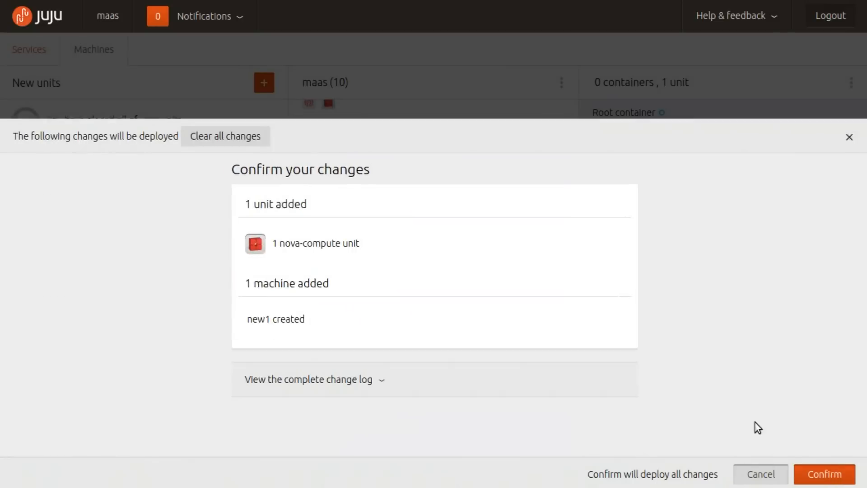
click(819, 476)
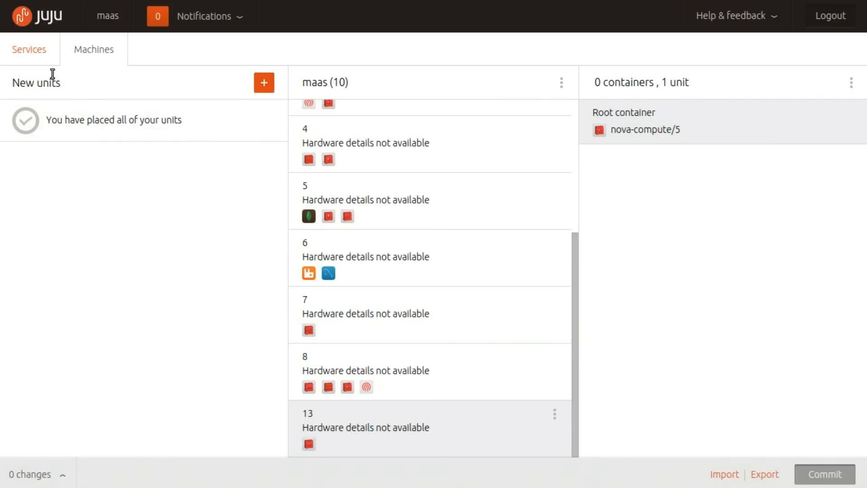
Return to the services view and inspect the nova-compute service's pending units
click(28, 52)
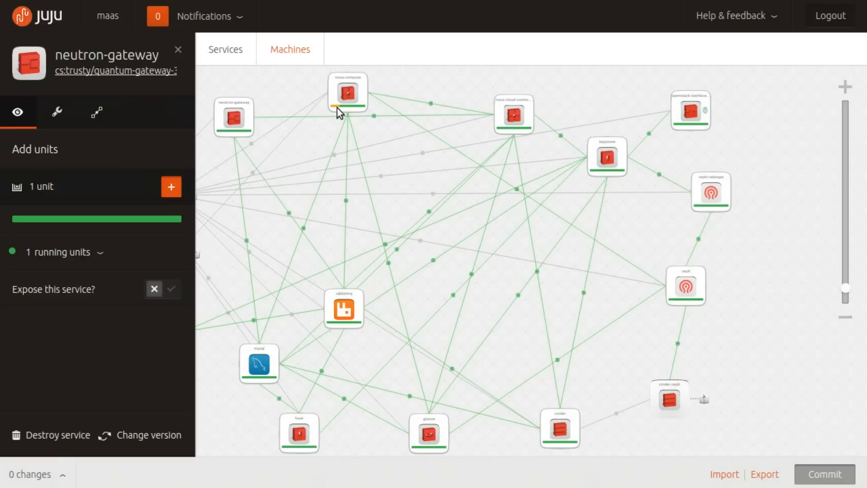
click(346, 92)
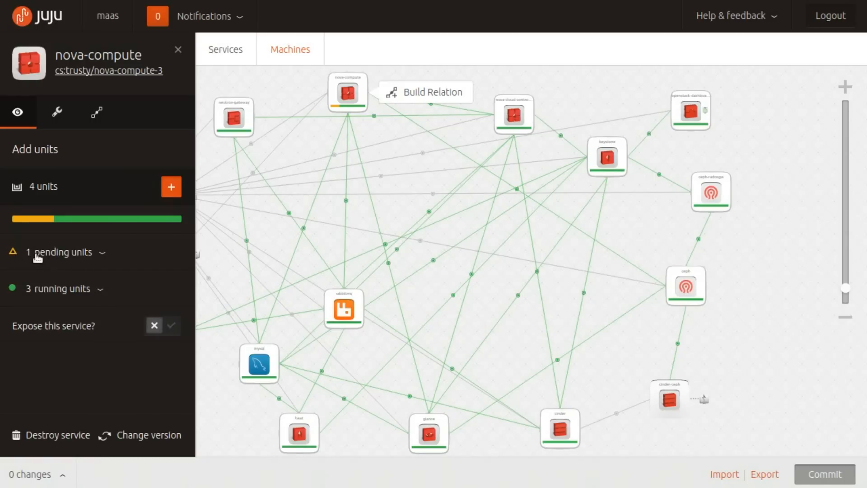
click(75, 253)
click(75, 253)
click(209, 244)
Add another empty machine to the maas environment in the machine view, leaving all hardware constraints blank
click(98, 56)
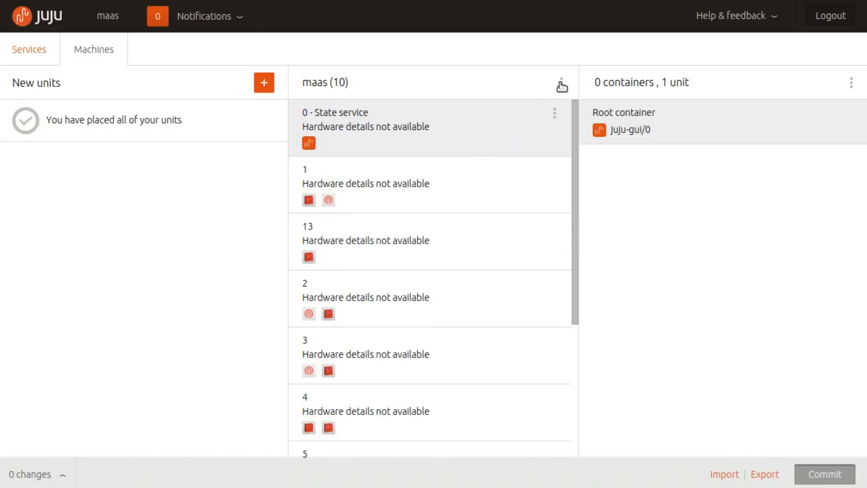
click(562, 83)
click(542, 107)
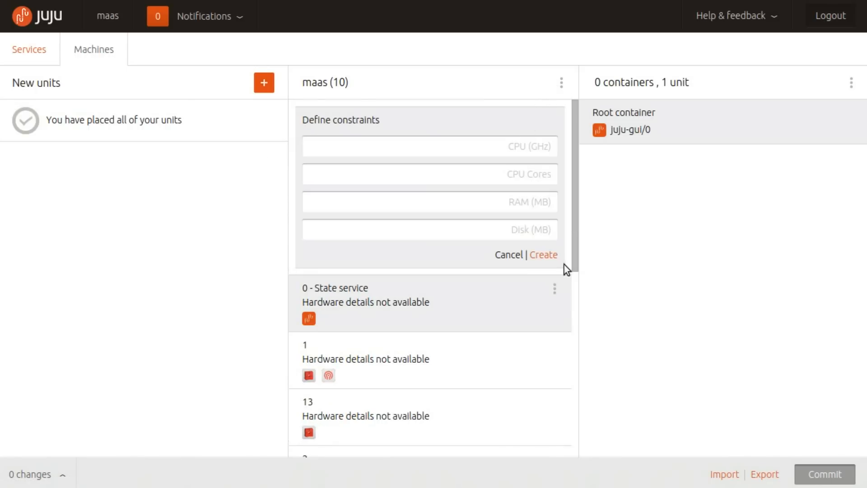
click(542, 255)
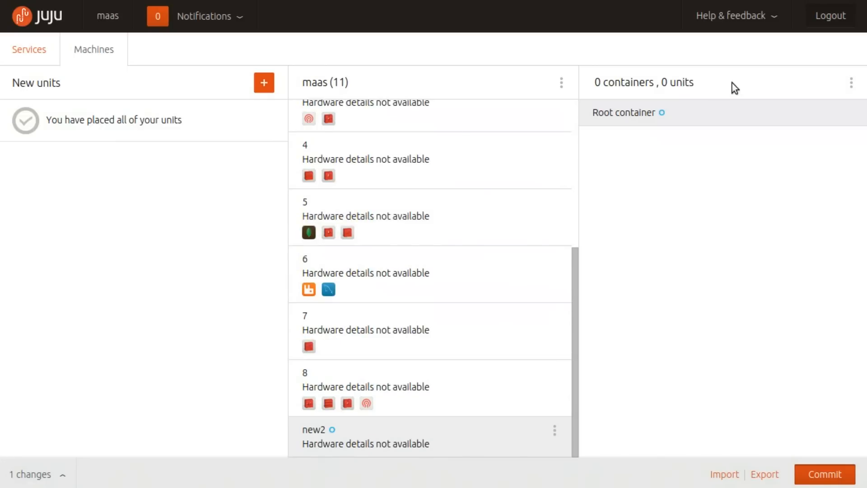
Add an LXC container to the uncommitted new2 machine
click(852, 83)
click(839, 107)
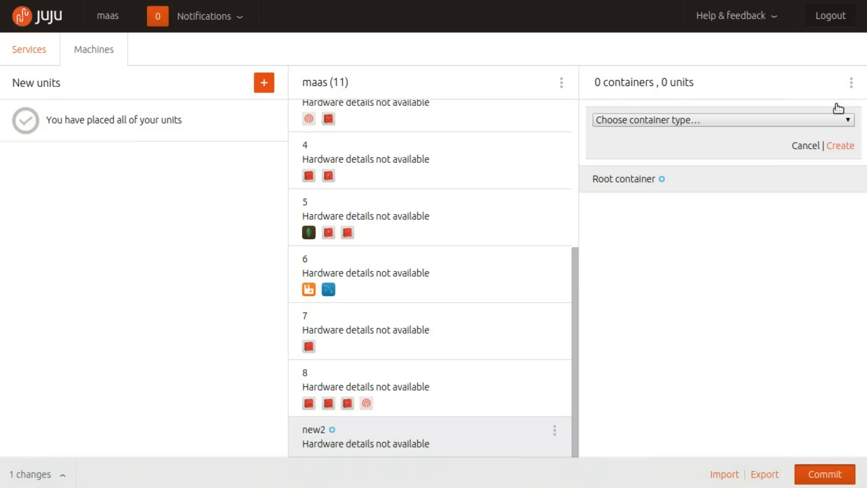
click(697, 119)
click(697, 145)
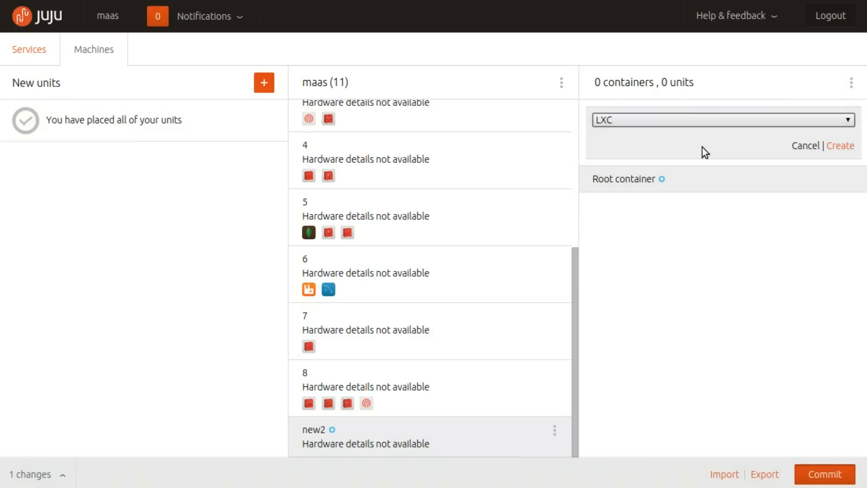
click(843, 145)
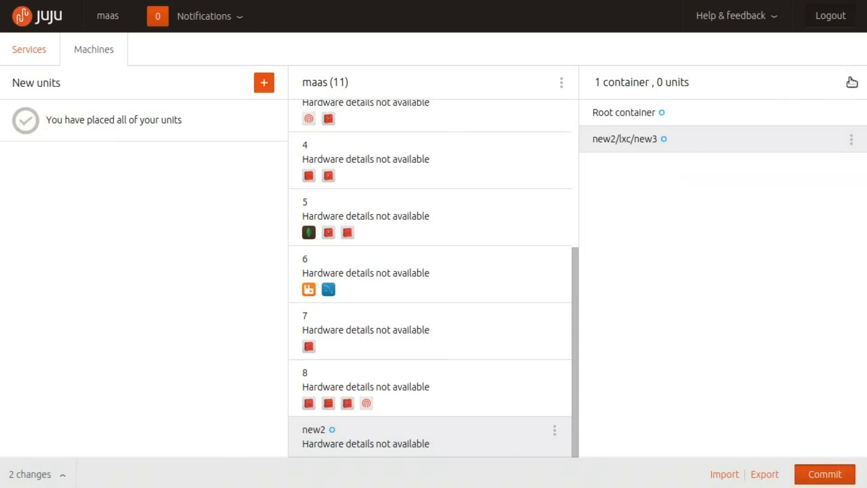
Add two more LXC containers to the new2 machine
click(851, 82)
click(815, 102)
click(725, 119)
click(702, 139)
click(840, 145)
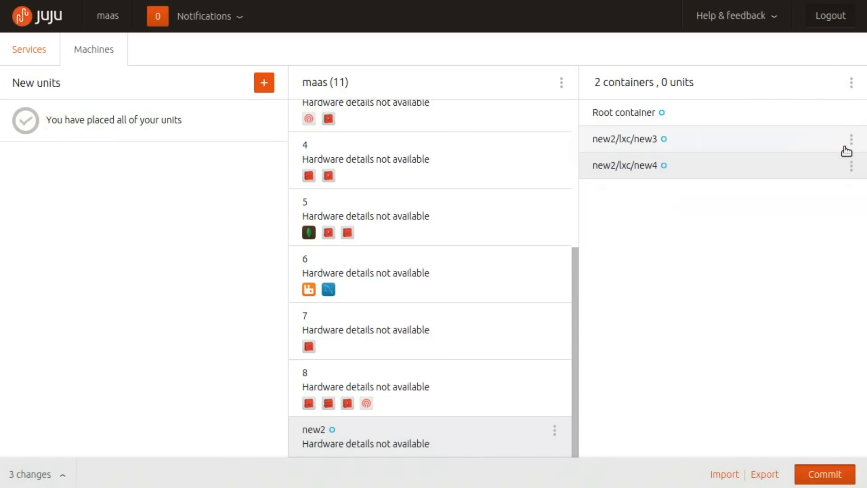
click(852, 82)
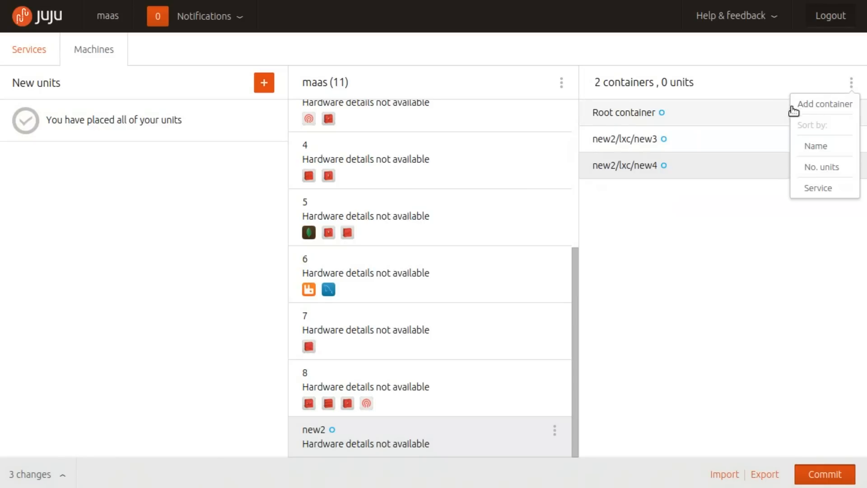
click(805, 108)
click(694, 118)
click(680, 140)
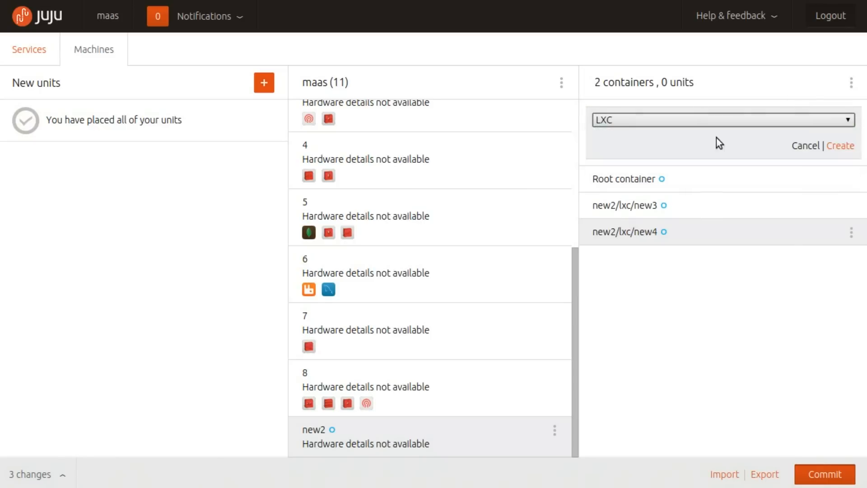
click(841, 145)
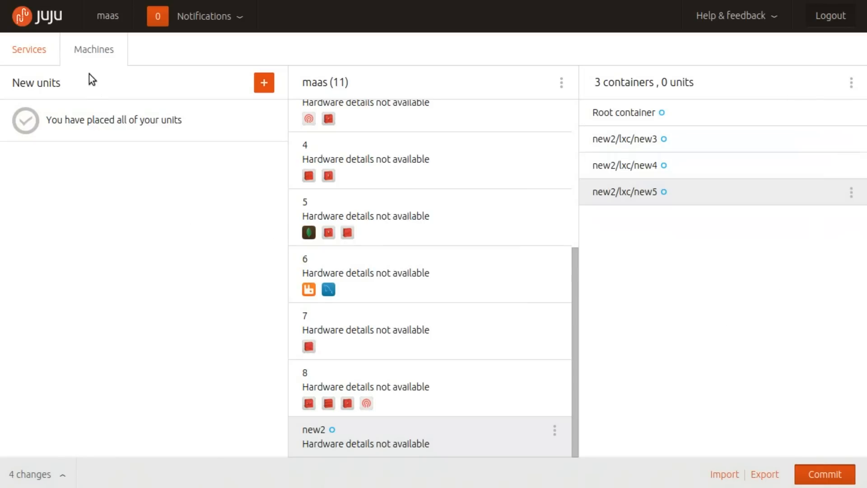
Close the nova-compute details in the services view and add the featured trusty elasticsearch charm to the canvas near the ceph services
click(35, 56)
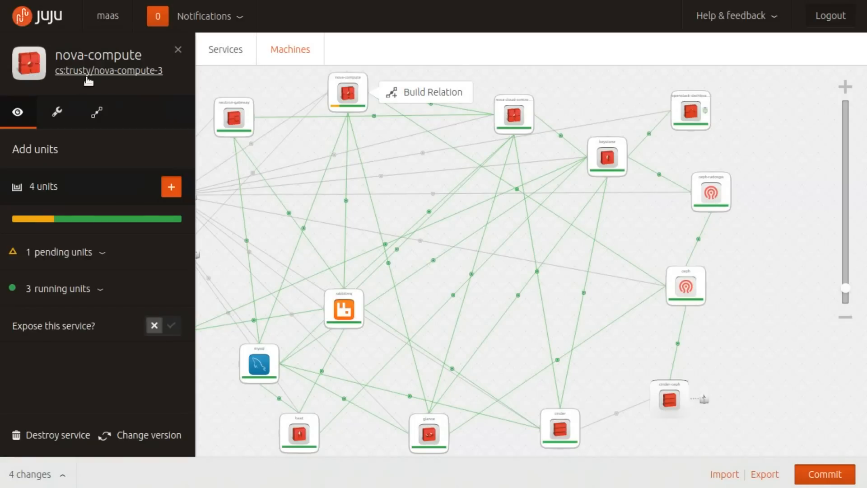
click(177, 51)
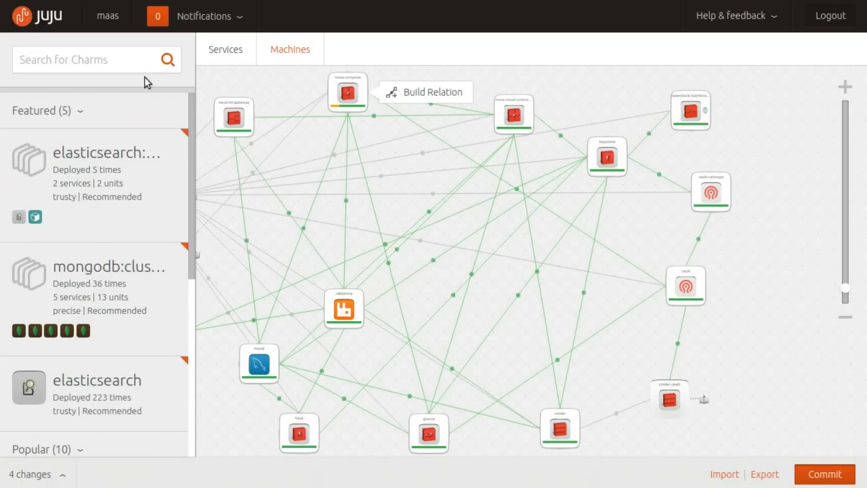
scroll(94, 242, down, 1)
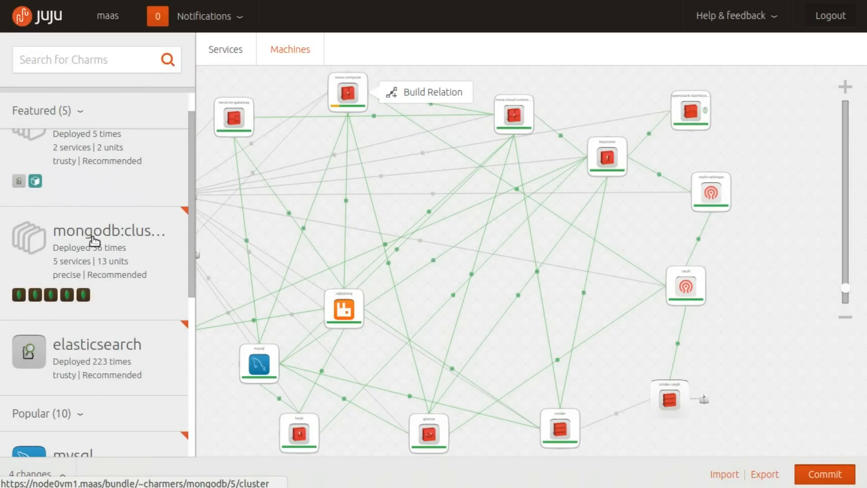
scroll(113, 247, down, 1)
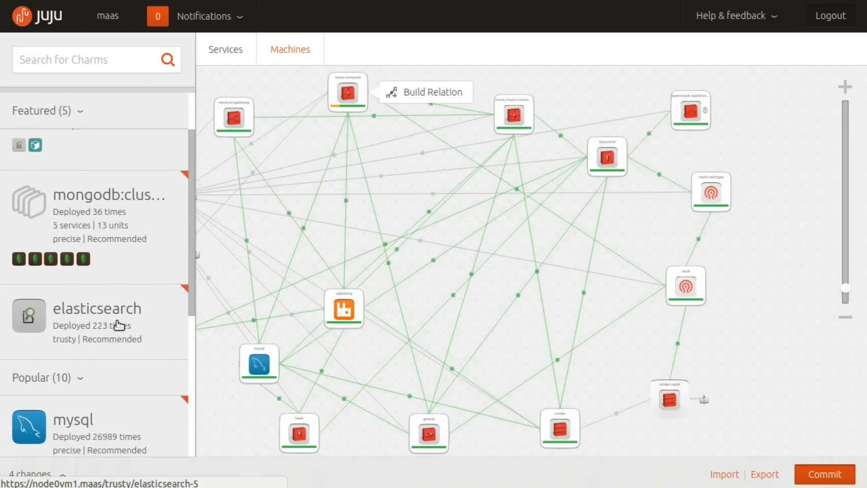
scroll(118, 324, down, 3)
drag(106, 186, 729, 244)
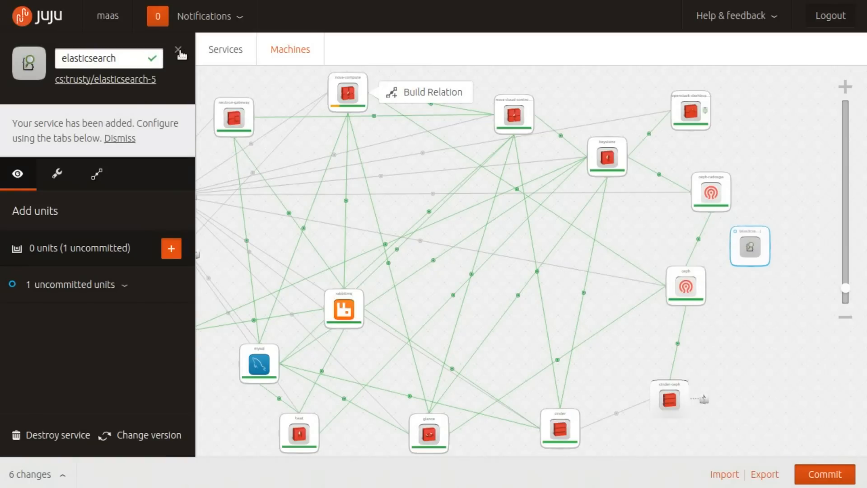
In the machine view, place the elasticsearch/0 unit in the new2/lxc/new3 container of the new2 machine
click(287, 53)
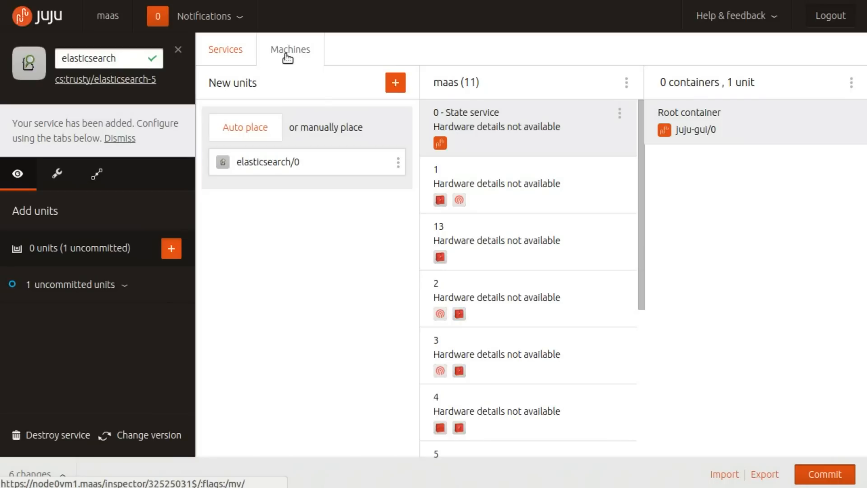
click(287, 53)
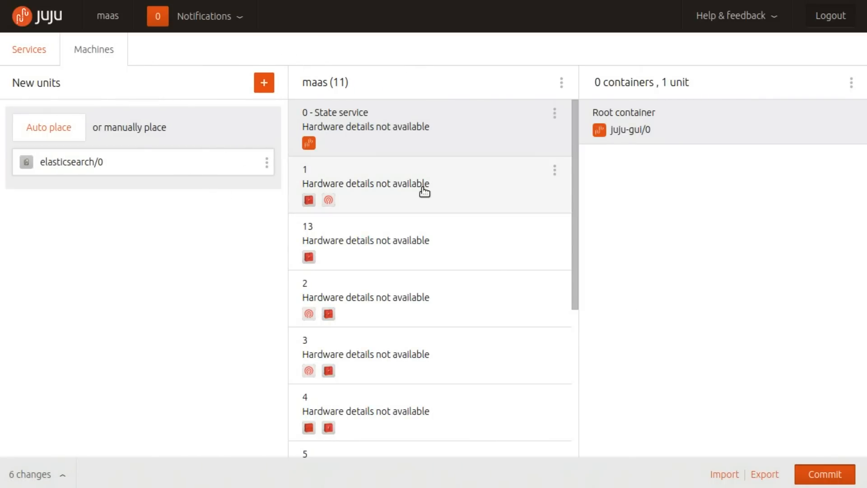
scroll(423, 191, down, 5)
click(391, 438)
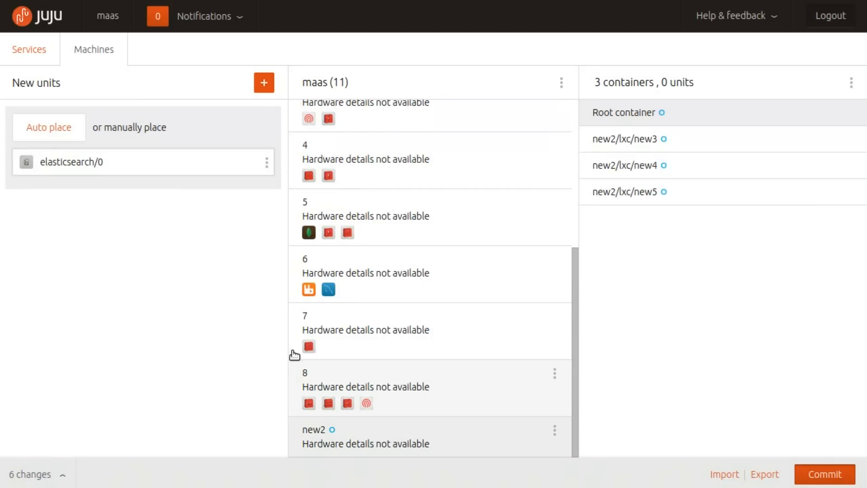
drag(145, 158, 718, 134)
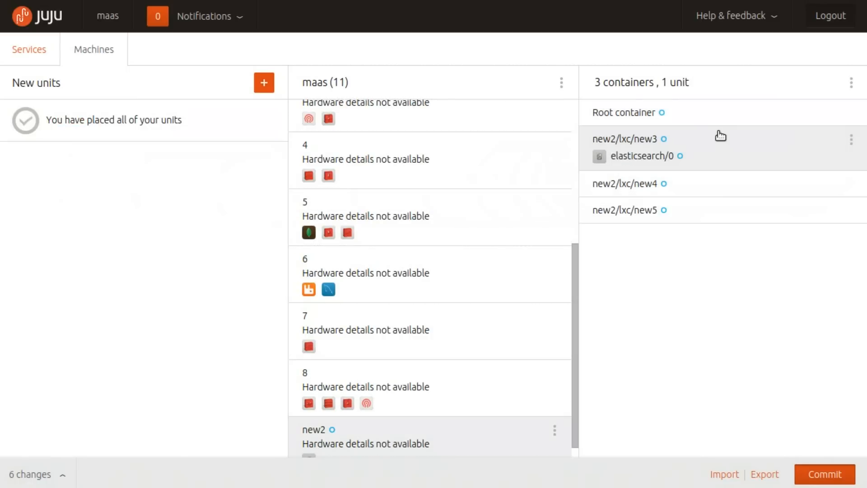
Add 2 more elasticsearch units and place them one each in the new2/lxc/new4 and new2/lxc/new5 containers
click(265, 84)
scroll(198, 210, down, 2)
scroll(198, 210, down, 6)
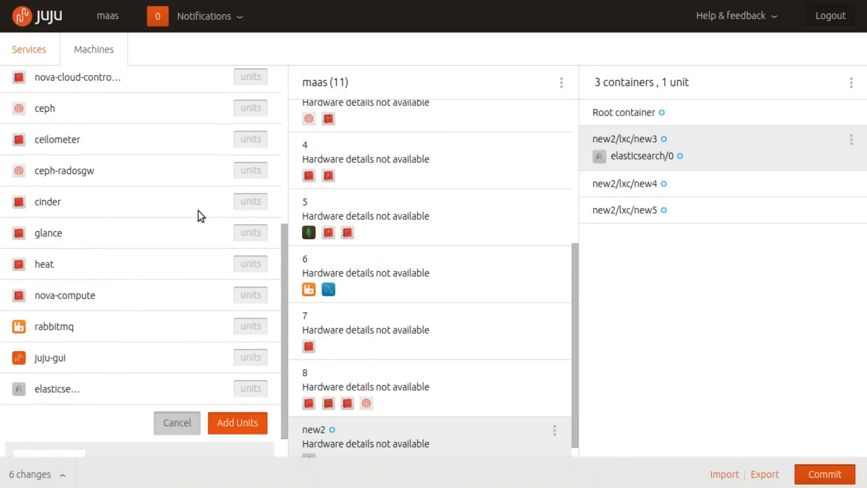
click(251, 353)
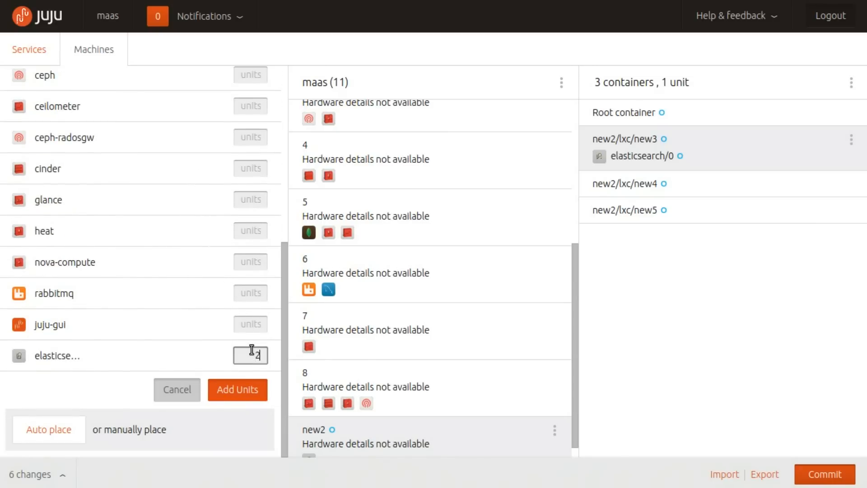
click(246, 390)
drag(188, 164, 730, 177)
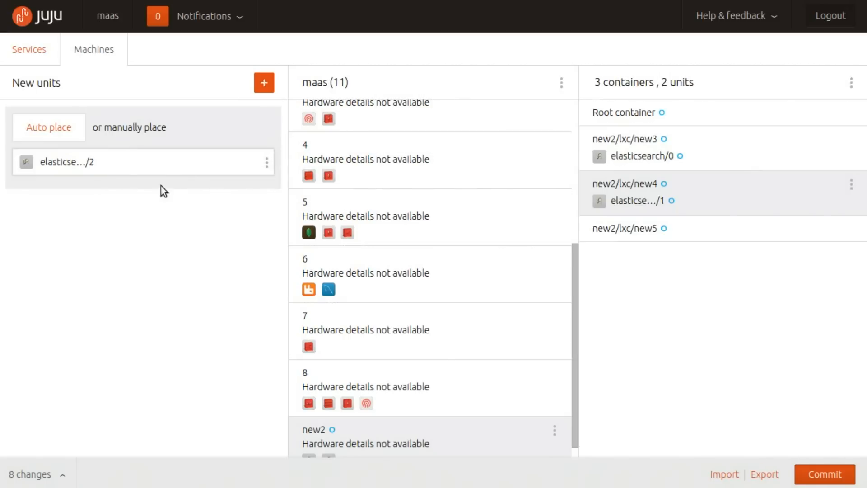
drag(149, 167, 686, 224)
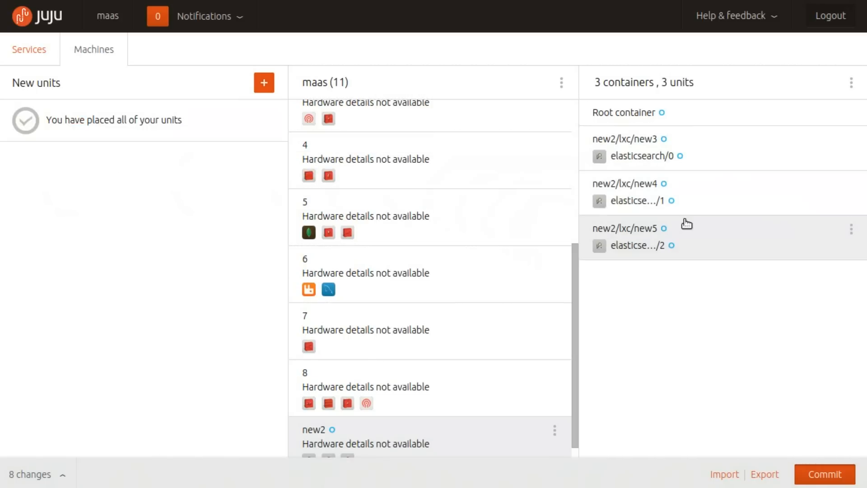
Review the list of pending changes, and deploy the elasticsearch service with its units, containers and new machine
click(27, 476)
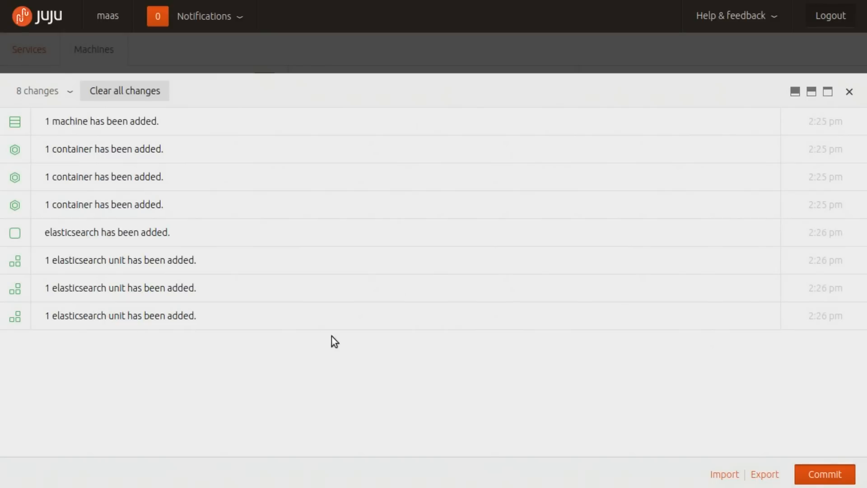
click(850, 94)
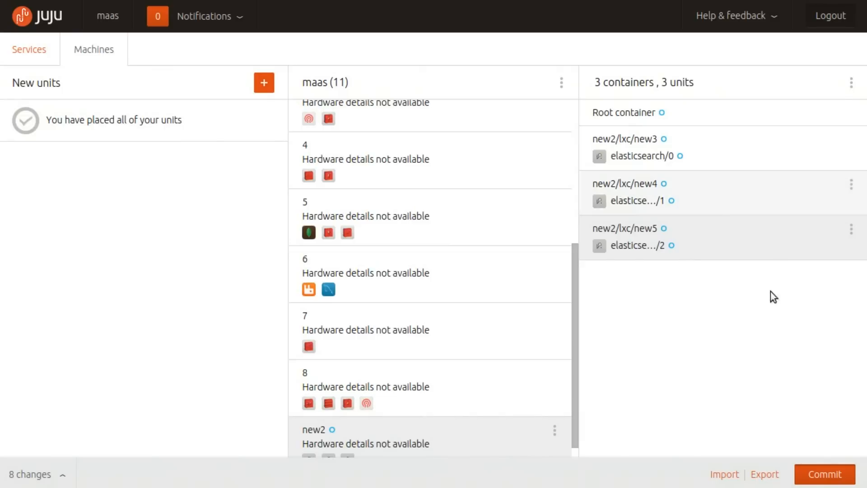
click(821, 475)
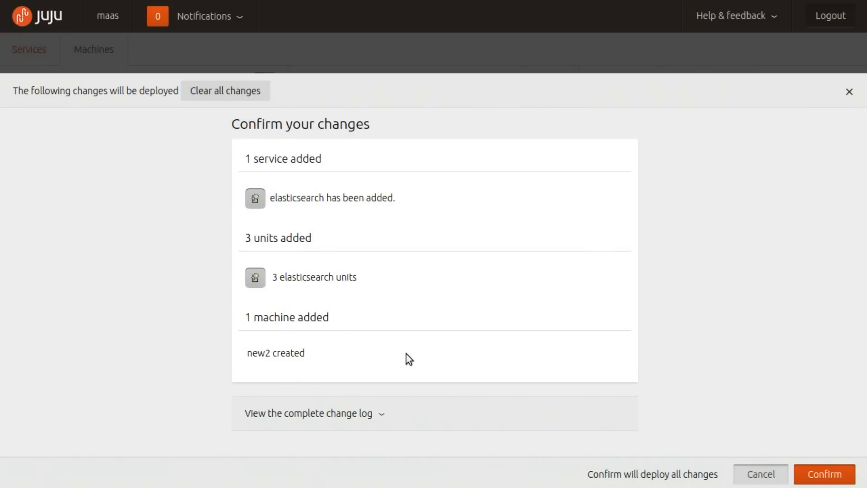
click(823, 474)
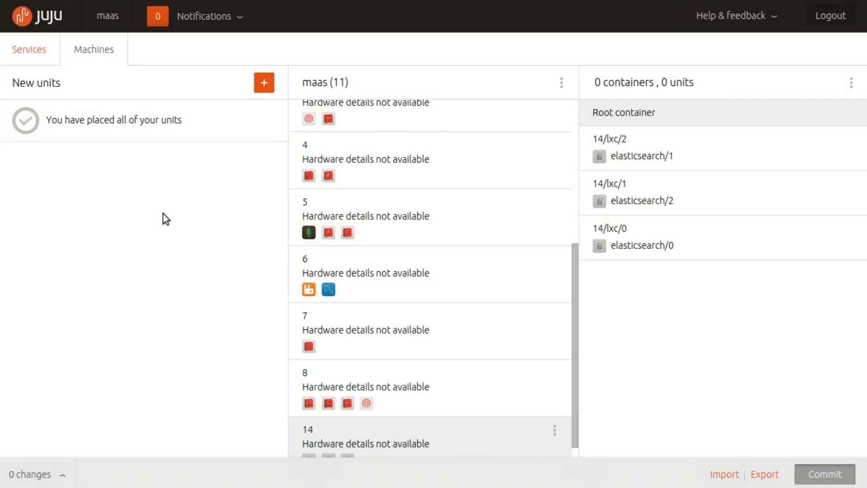
Return to the services view, and switch to the OpenStack Dashboard to examine the refreshed hypervisor list and VCPU usage
click(31, 53)
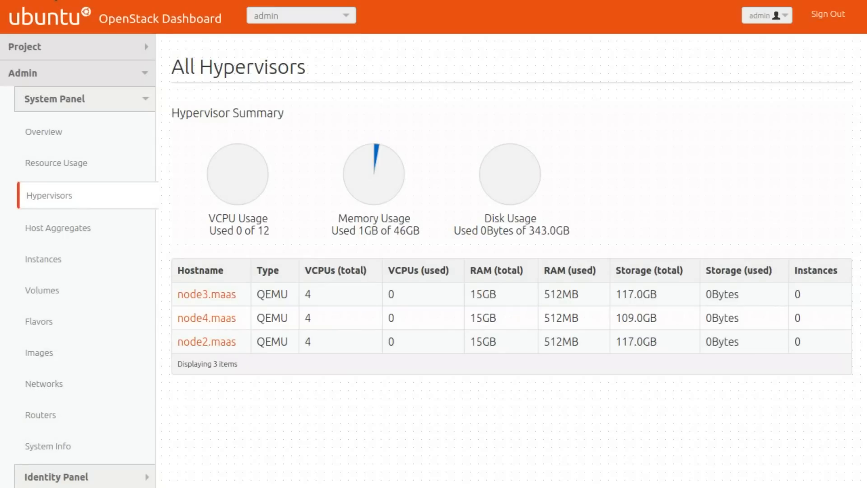
click(55, 0)
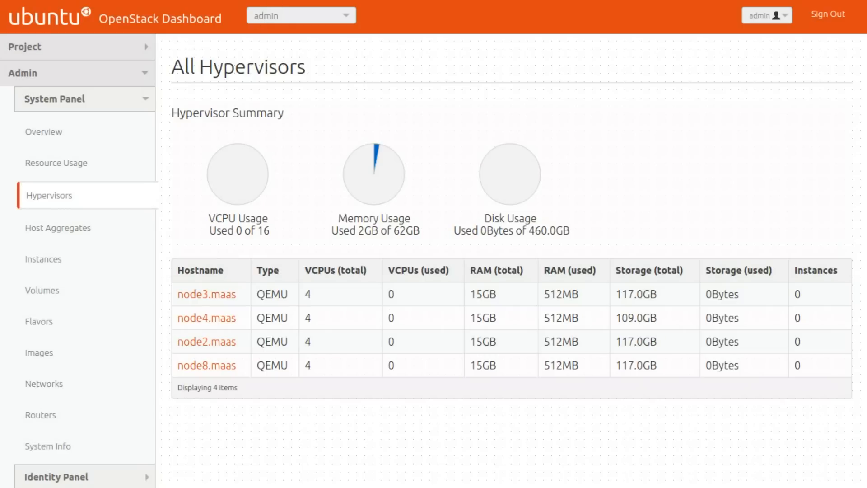
click(8, 0)
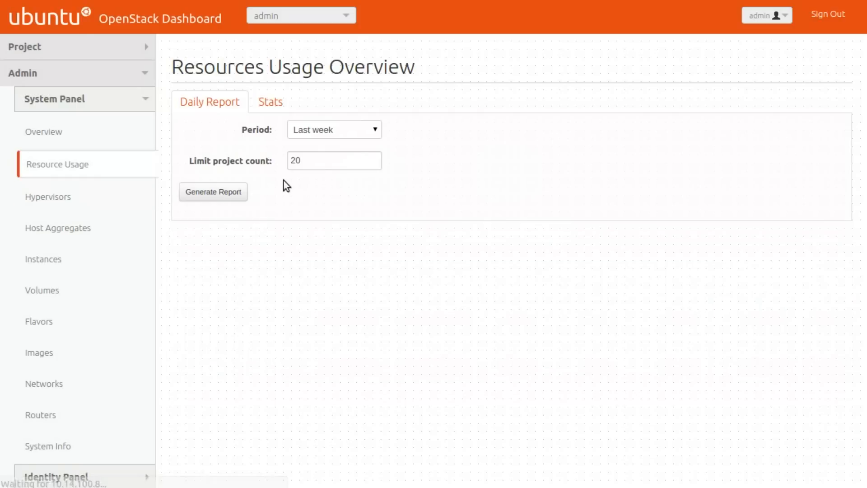
click(58, 198)
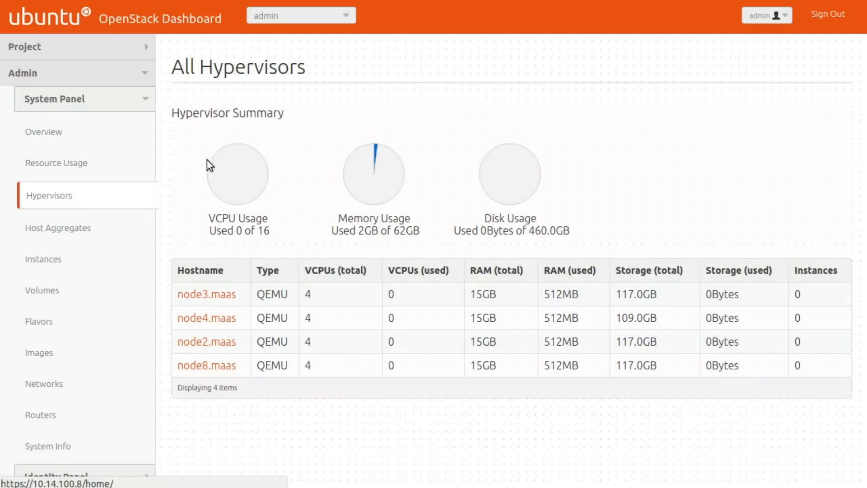
drag(270, 232, 209, 219)
click(207, 219)
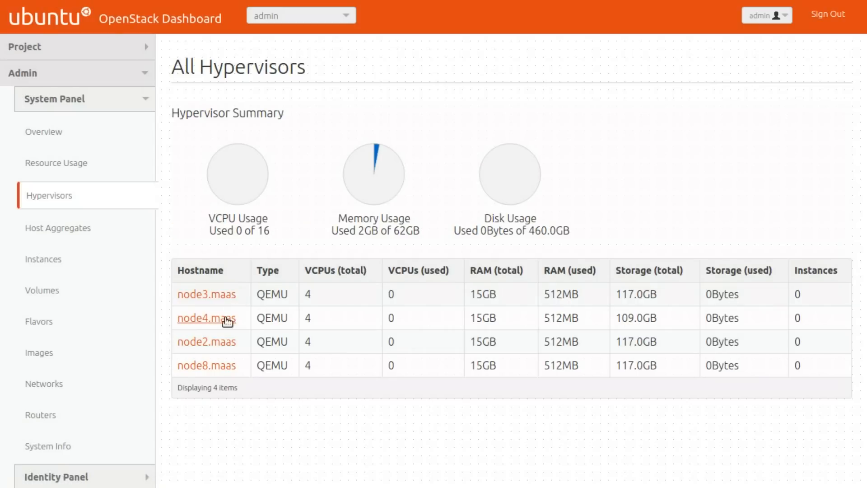